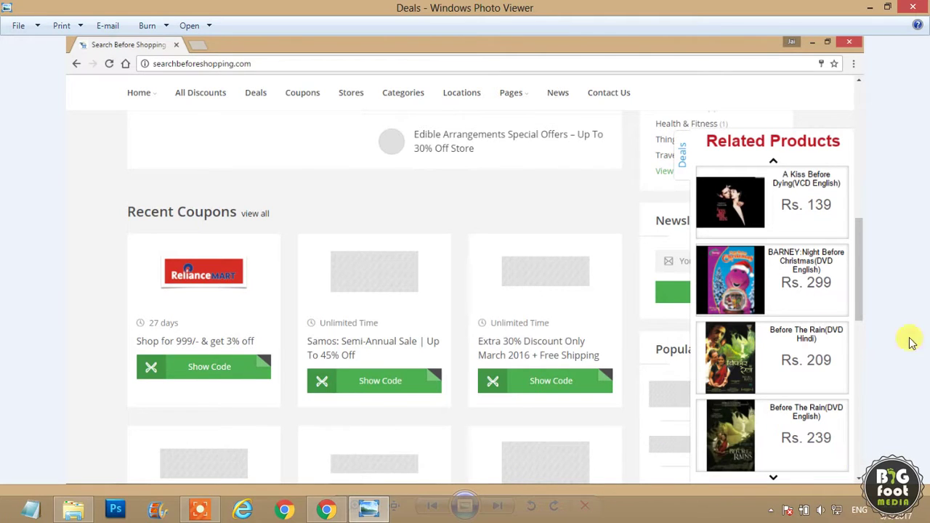
Zoom into the Deals screenshot to inspect the Related Products pop-up, then advance to the Malwarebytes scan results.
{"action": "scroll", "coordinate": [706, 171], "scroll_direction": "up", "scroll_amount": 3}
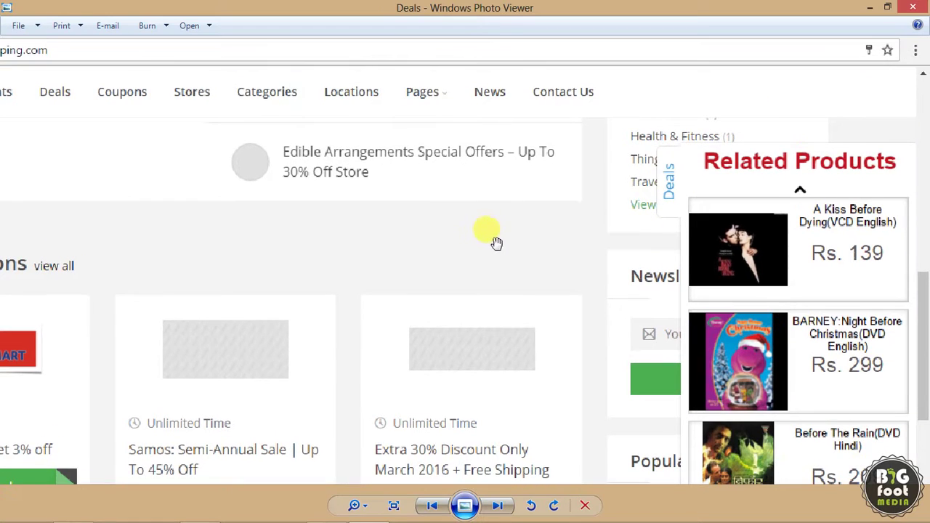
{"action": "scroll", "coordinate": [684, 183], "scroll_direction": "up", "scroll_amount": 2}
{"action": "scroll", "coordinate": [719, 218], "scroll_direction": "down", "scroll_amount": 5}
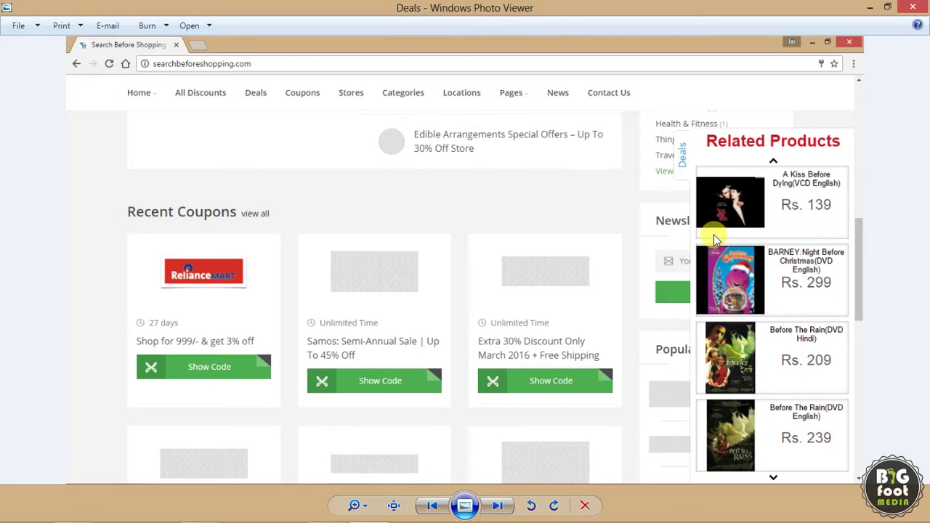
{"action": "scroll", "coordinate": [716, 303], "scroll_direction": "up", "scroll_amount": 4}
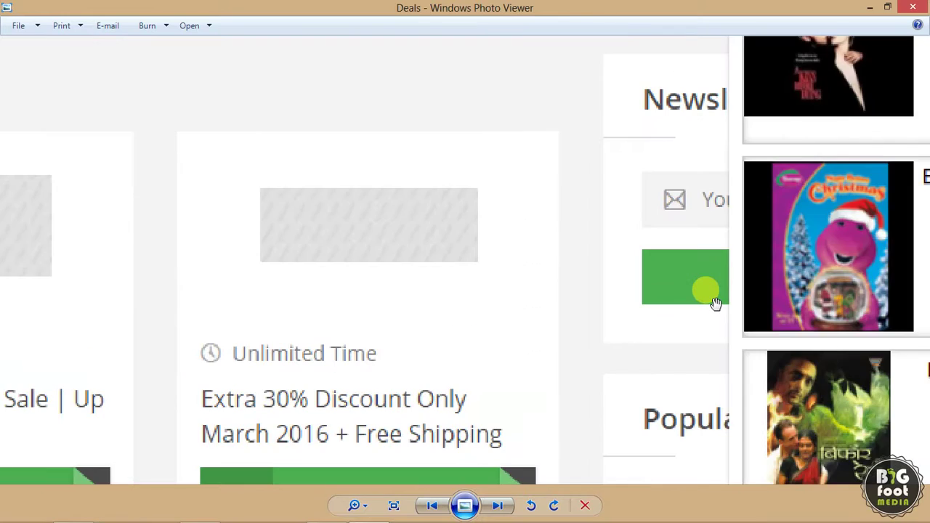
{"action": "scroll", "coordinate": [716, 303], "scroll_direction": "down", "scroll_amount": 4}
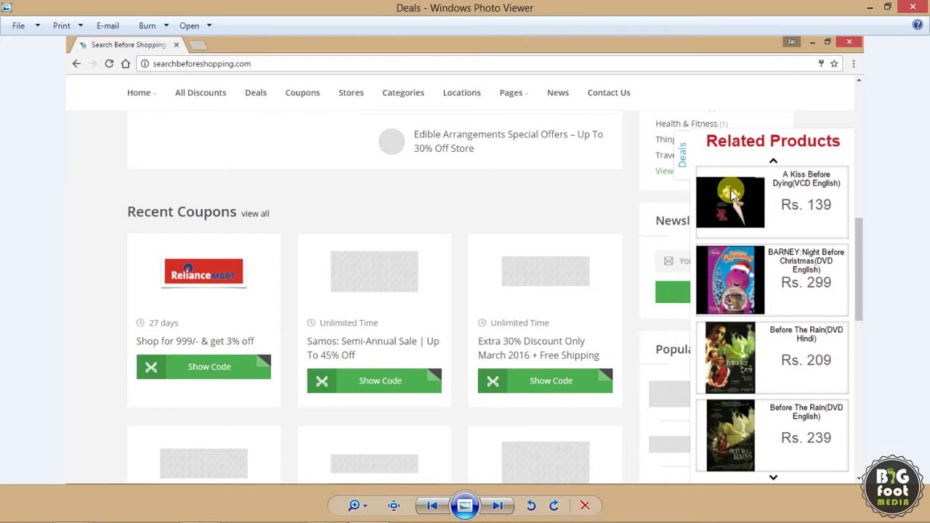
{"action": "key", "text": "Right"}
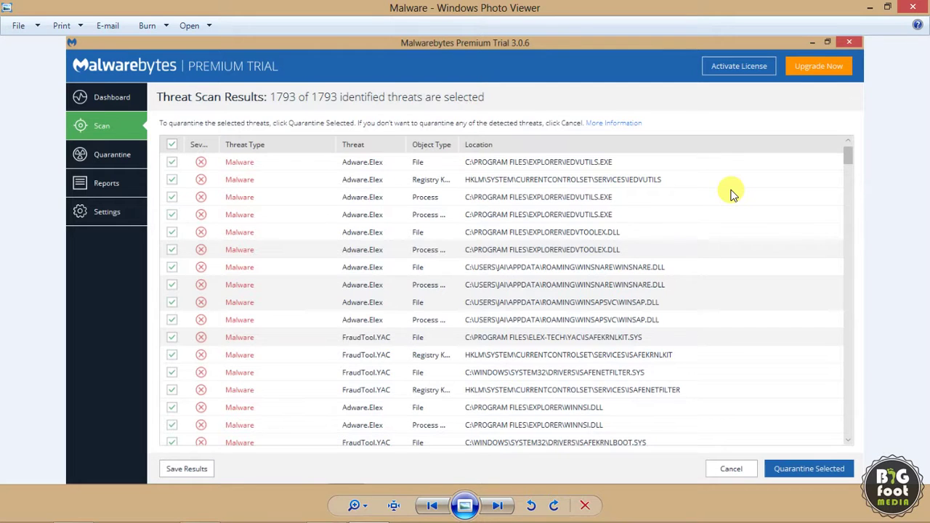
Step past the quarantine summary screenshot to the Deals page screenshot.
{"action": "key", "text": "Right"}
{"action": "key", "text": "Right"}
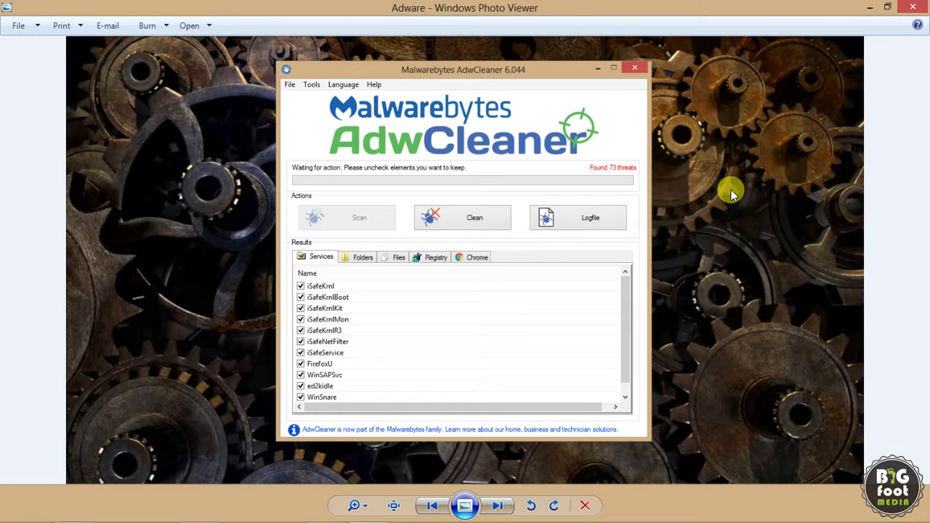
{"action": "key", "text": "Right"}
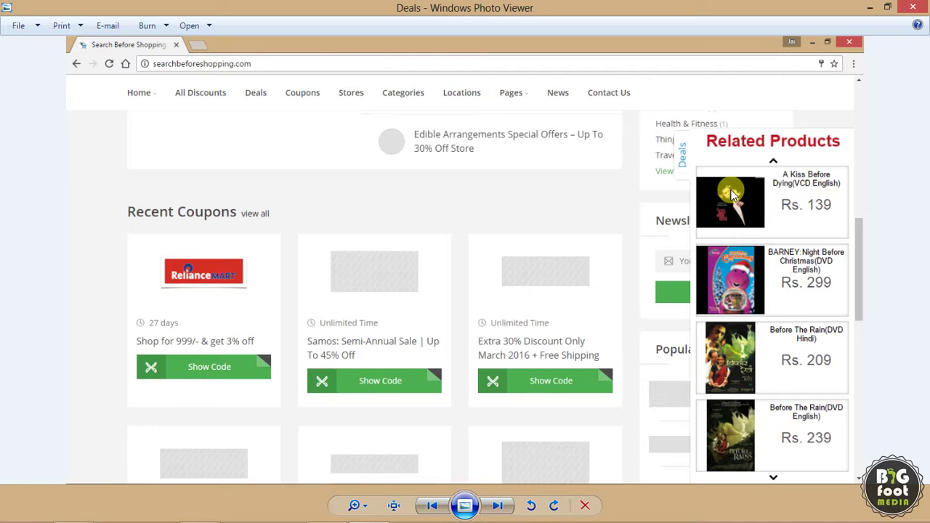
Switch from the Desktop folder window to the Chrome window showing searchbeforeshopping.com.
{"action": "key", "text": "alt+Tab"}
{"action": "key", "text": "Tab"}
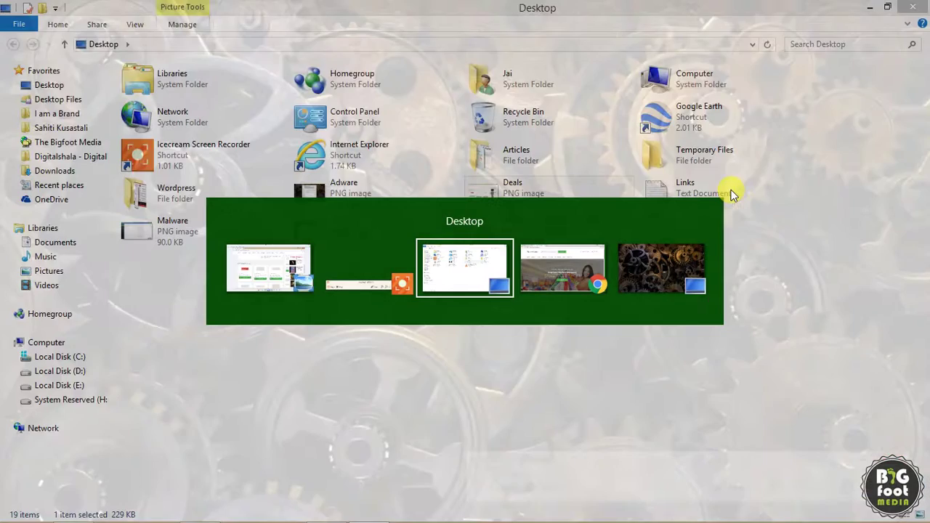
{"action": "key", "text": "alt+Tab"}
{"action": "key", "text": "Tab"}
{"action": "key", "text": "Tab"}
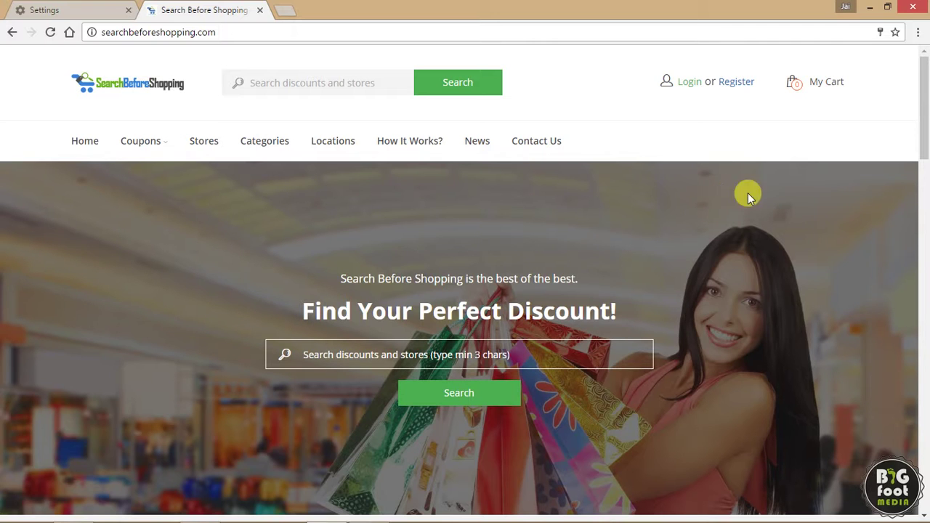
Scroll through the Search Before Shopping home page and back, then open Chrome's main menu.
{"action": "left_click_drag", "start_coordinate": [924, 138], "coordinate": [820, 307]}
{"action": "scroll", "coordinate": [818, 306], "scroll_direction": "down", "scroll_amount": 7}
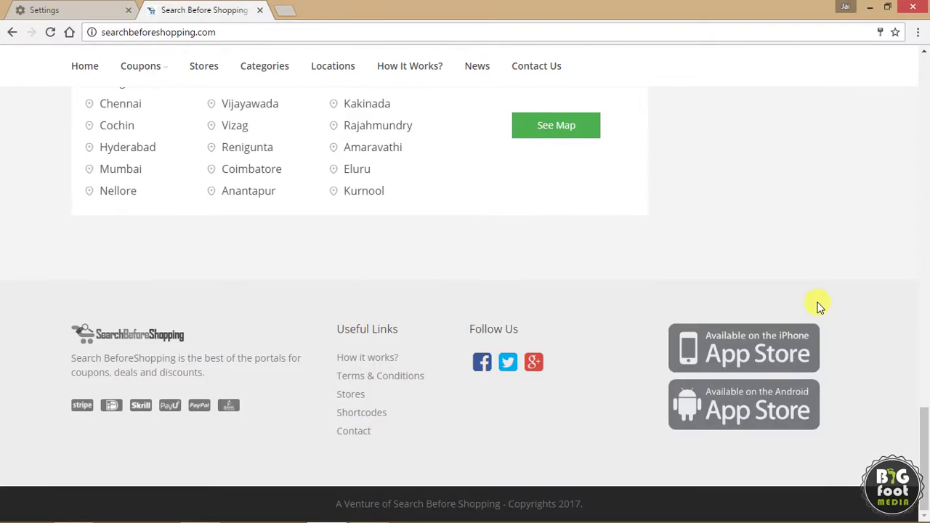
{"action": "scroll", "coordinate": [817, 302], "scroll_direction": "up", "scroll_amount": 20}
{"action": "scroll", "coordinate": [824, 289], "scroll_direction": "up", "scroll_amount": 2}
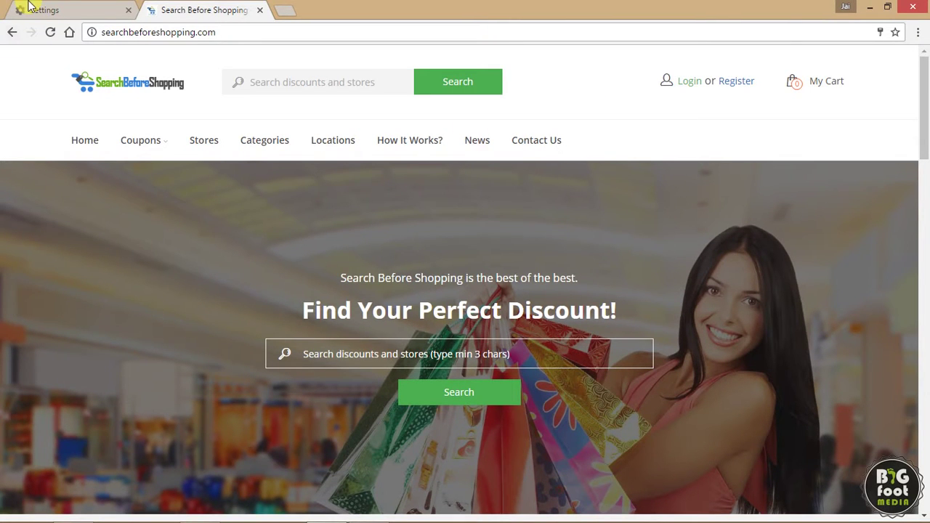
{"action": "left_click", "coordinate": [926, 33]}
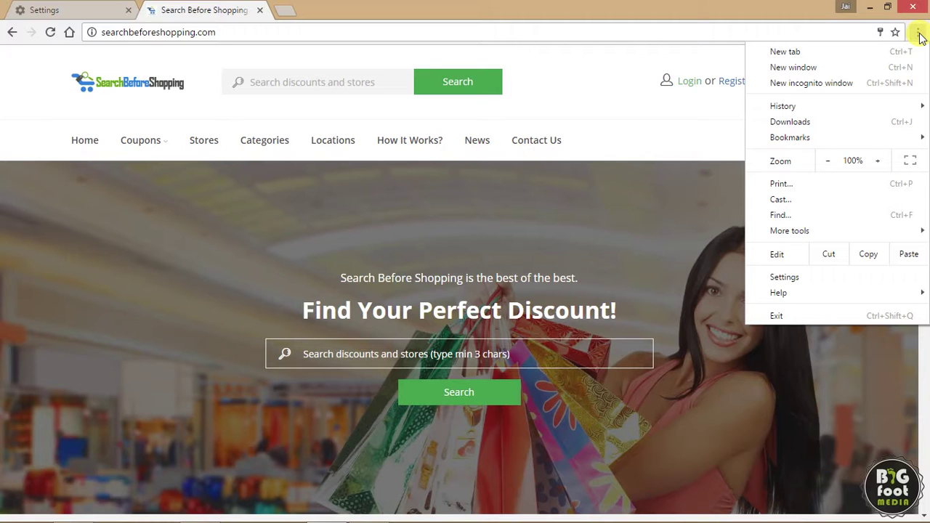
Open Chrome Settings in a tab after the shopping site and expand advanced settings to Reset settings.
{"action": "left_click", "coordinate": [794, 275]}
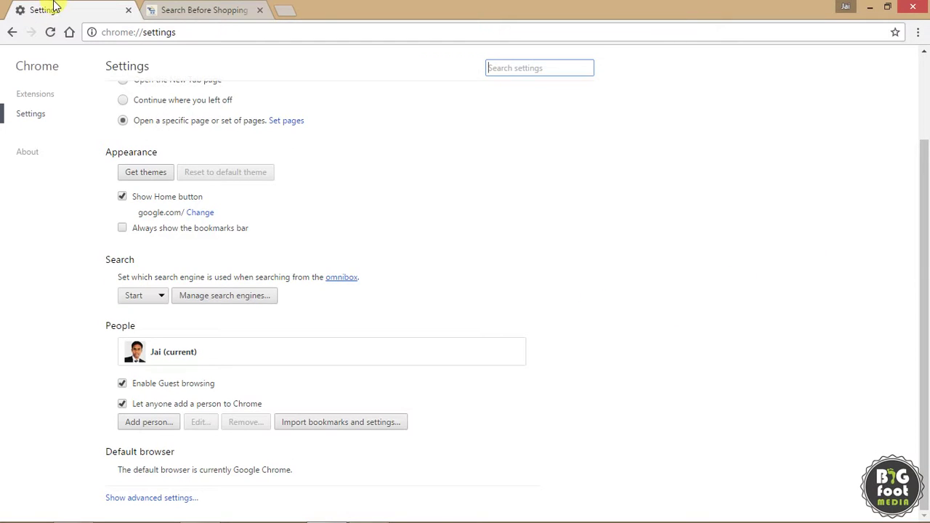
{"action": "left_click_drag", "start_coordinate": [56, 8], "coordinate": [233, 6]}
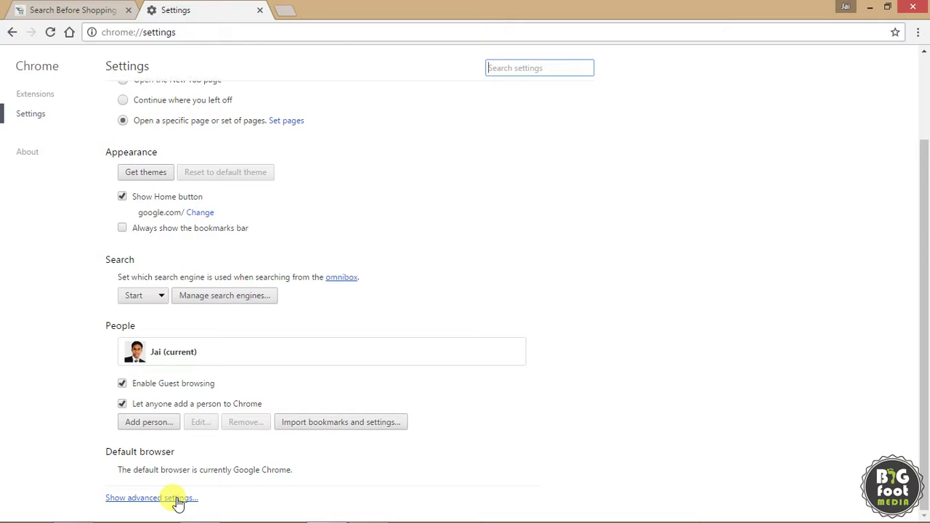
{"action": "left_click", "coordinate": [178, 500]}
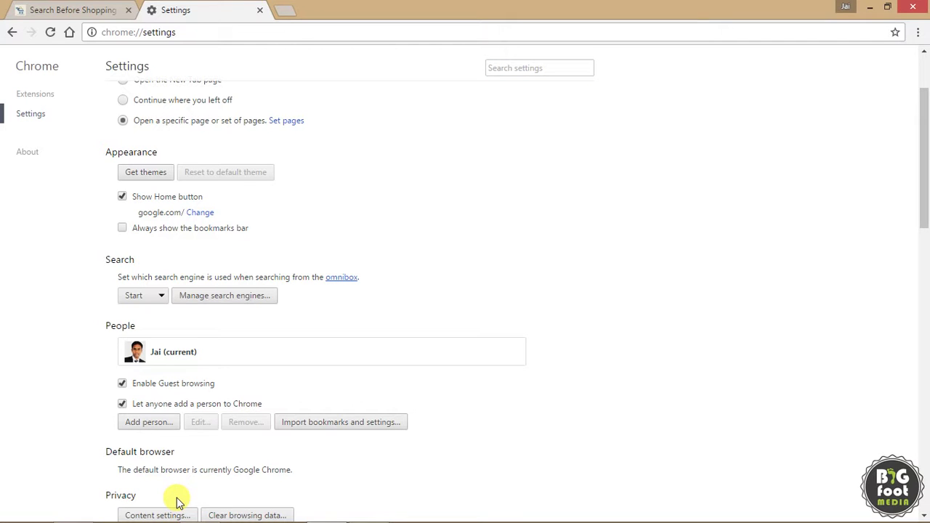
{"action": "scroll", "coordinate": [234, 424], "scroll_direction": "down", "scroll_amount": 8}
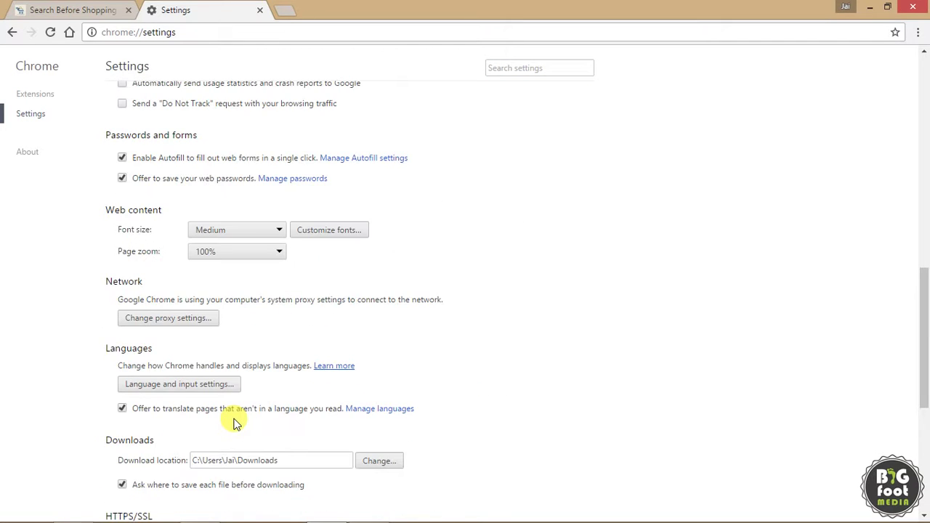
{"action": "scroll", "coordinate": [234, 423], "scroll_direction": "down", "scroll_amount": 5}
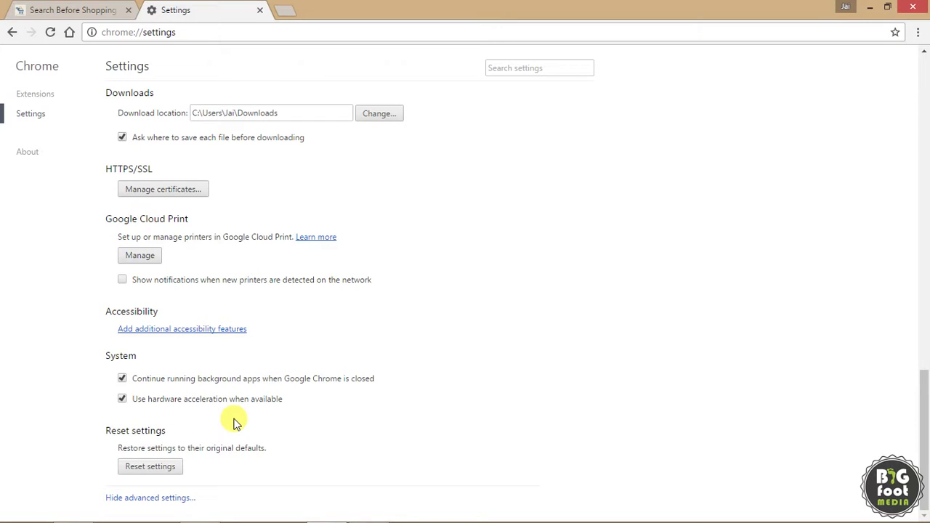
Reset all Chrome browser settings to their original defaults, confirming in the dialog.
{"action": "left_click", "coordinate": [175, 469]}
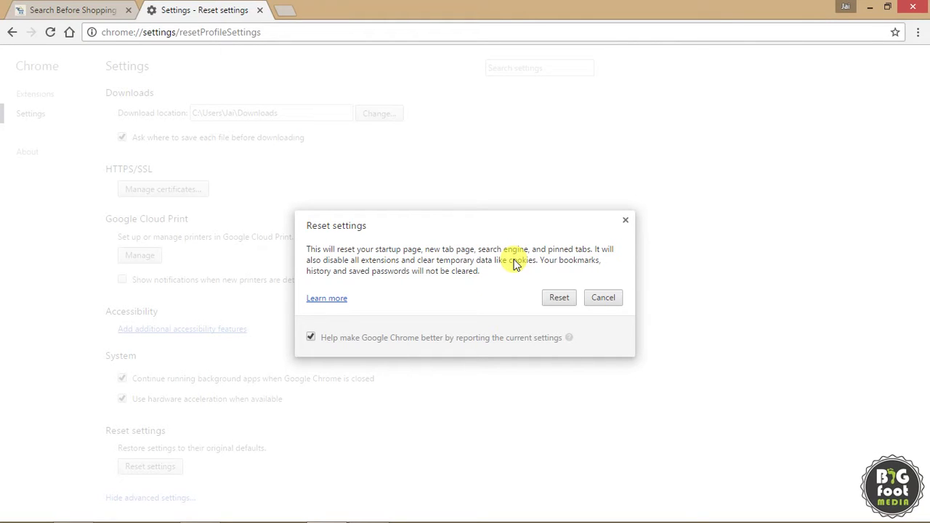
{"action": "left_click", "coordinate": [559, 298]}
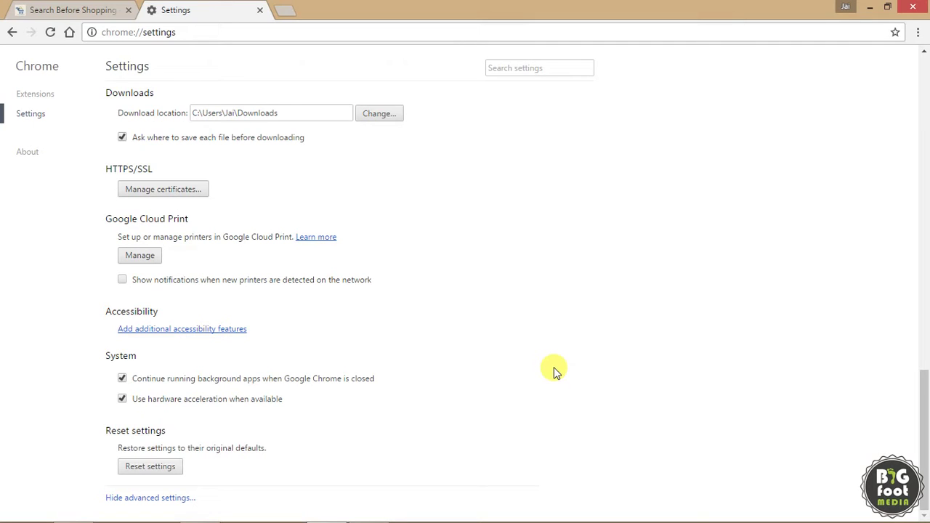
Reload the Search Before Shopping page and move its tab after the Settings tab.
{"action": "left_click", "coordinate": [35, 8]}
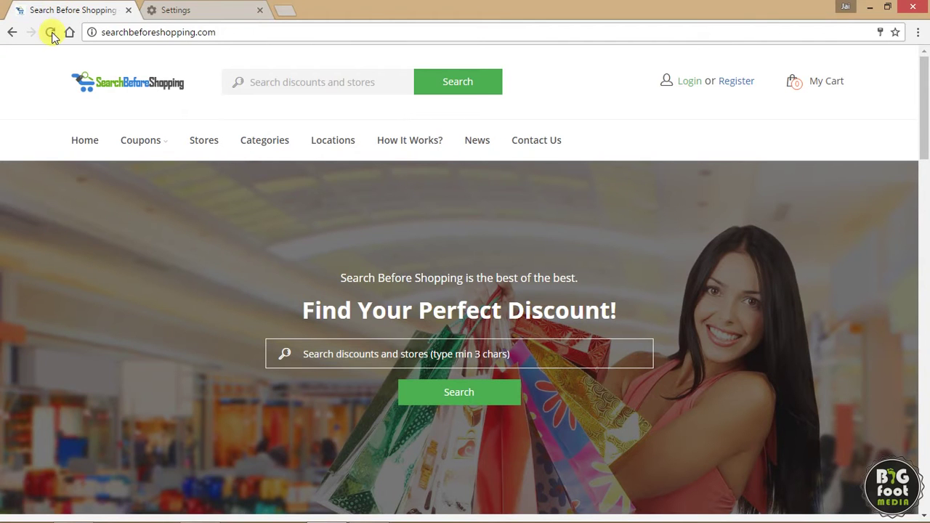
{"action": "left_click", "coordinate": [51, 32]}
{"action": "left_click_drag", "start_coordinate": [93, 6], "coordinate": [201, 10]}
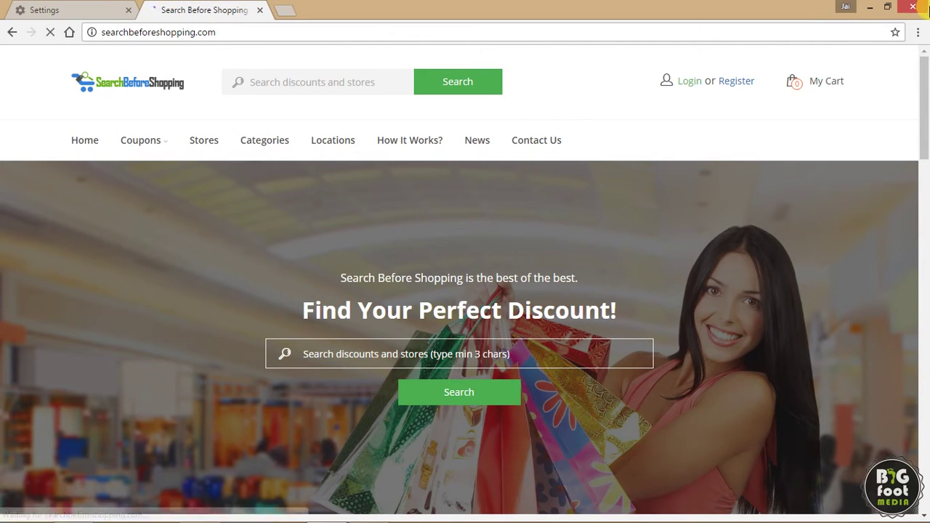
Switch between the Settings and shopping tabs to confirm no Related Products pop-up appears.
{"action": "mouse_move", "coordinate": [907, 98]}
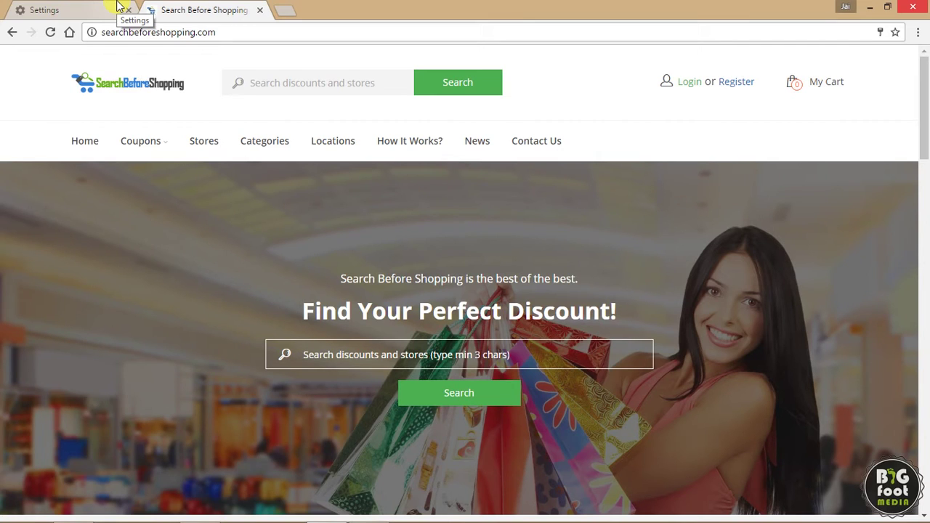
{"action": "left_click", "coordinate": [109, 7]}
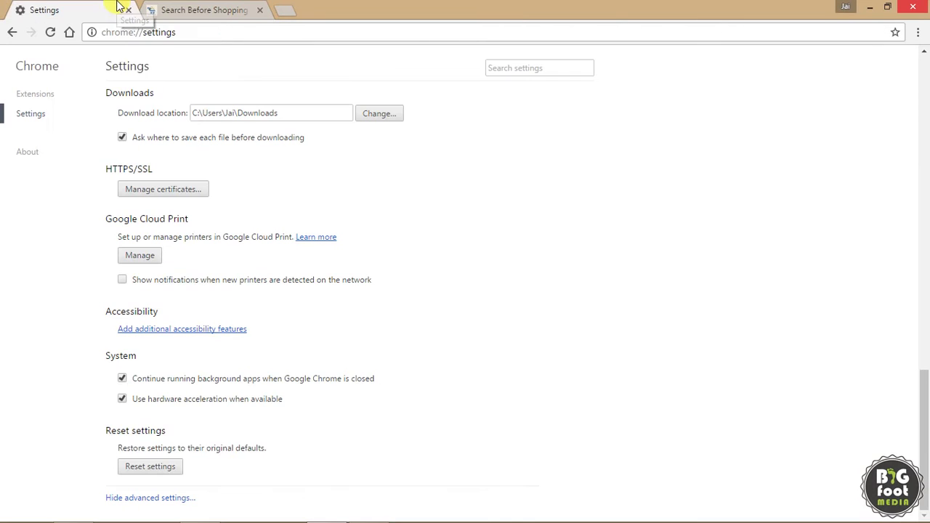
{"action": "left_click", "coordinate": [167, 7]}
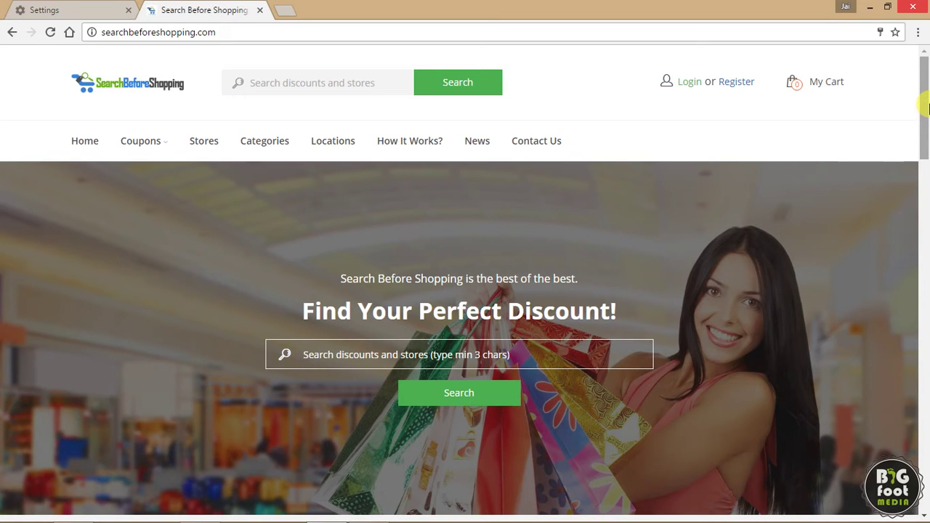
{"action": "left_click", "coordinate": [60, 7]}
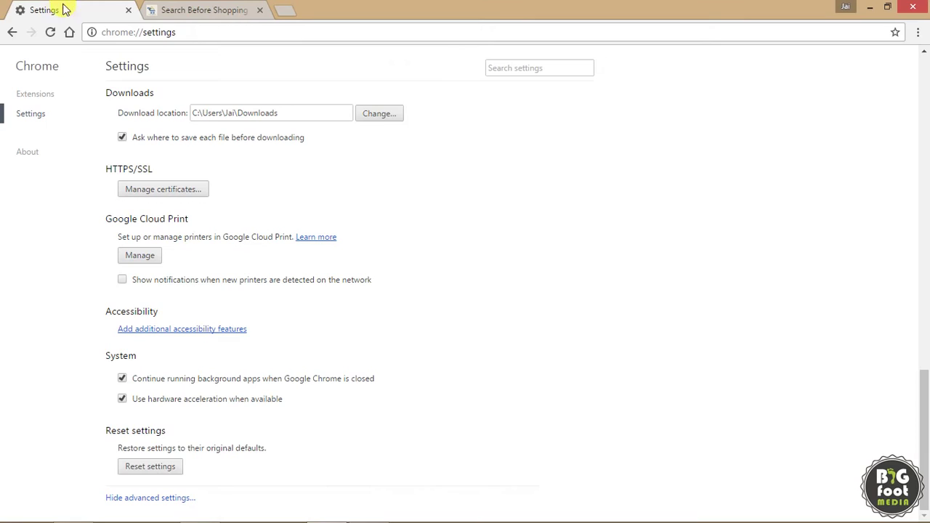
{"action": "left_click", "coordinate": [204, 10]}
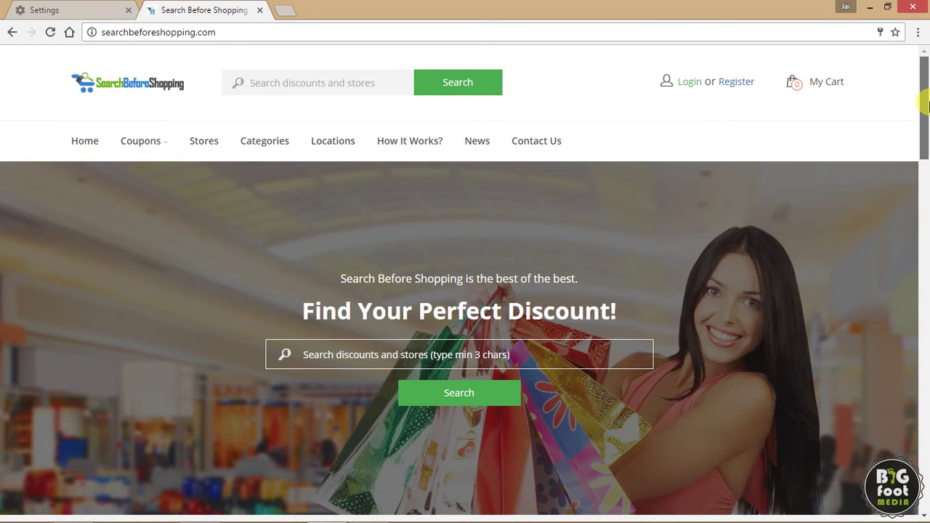